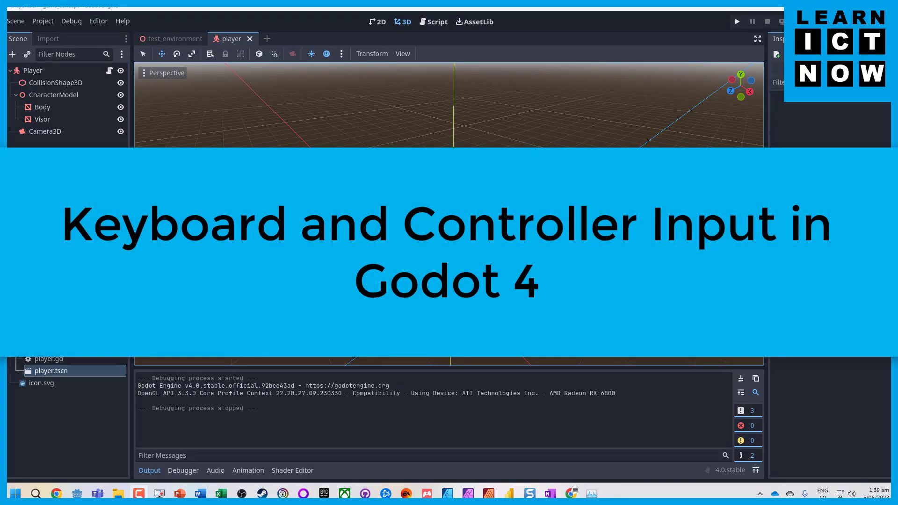
Run the project with F5 and try moving the purple player capsule on the grey floor
key("alt+Tab")
key("F5")
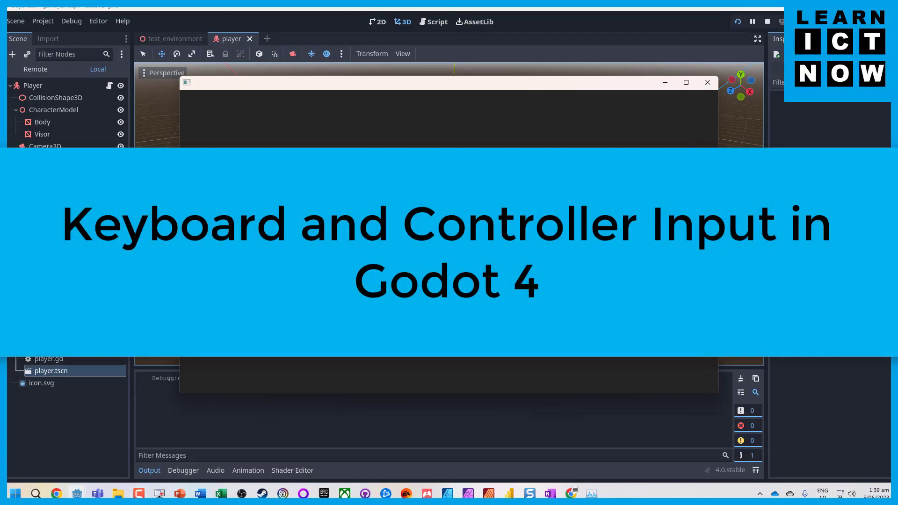
key("s")
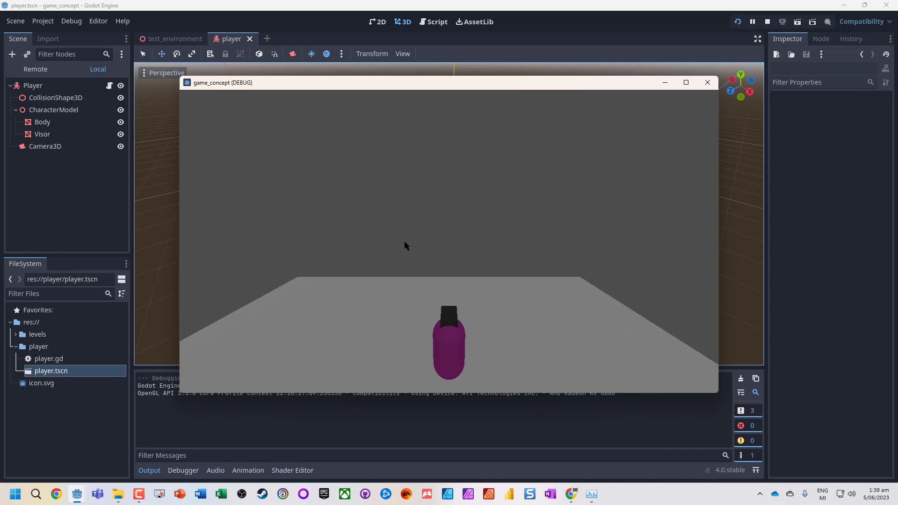
Close the running game and go to the Input Map in Project Settings
left_click(707, 83)
left_click(43, 21)
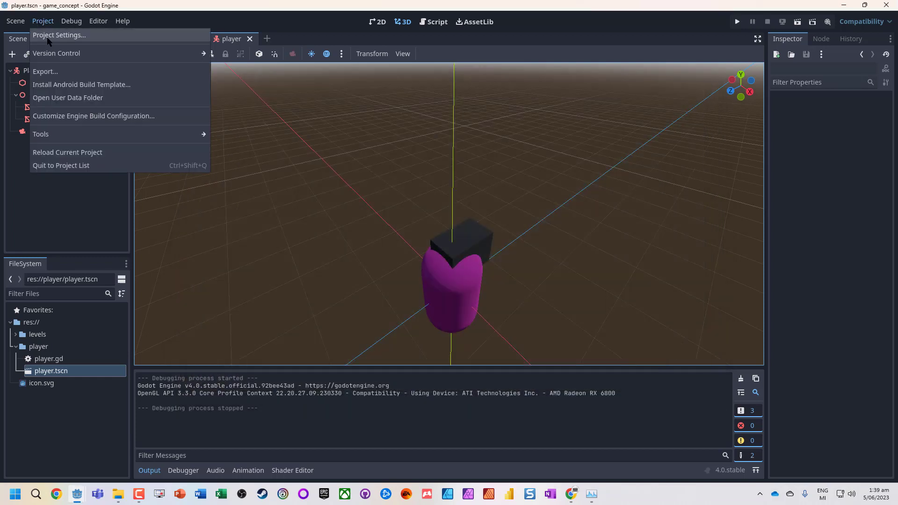
left_click(52, 36)
left_click(299, 102)
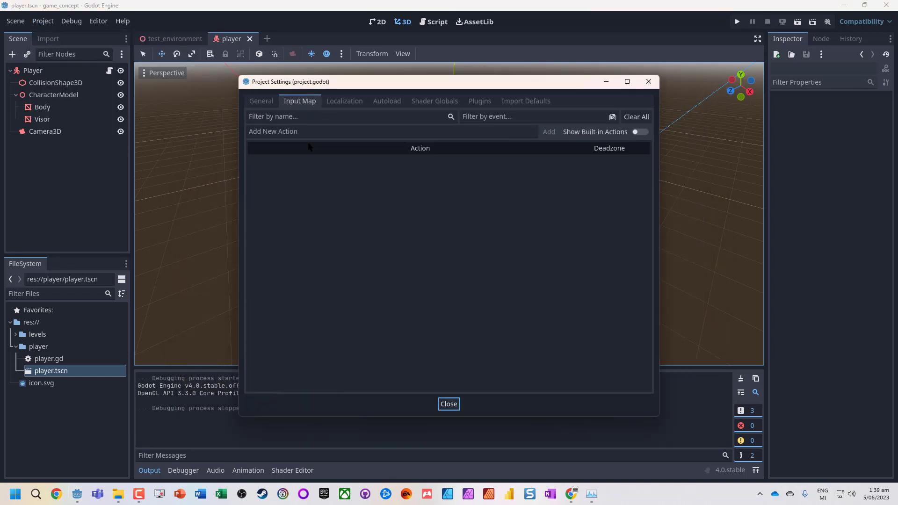
Add the input actions left, right, forward, back and jump
left_click(421, 133)
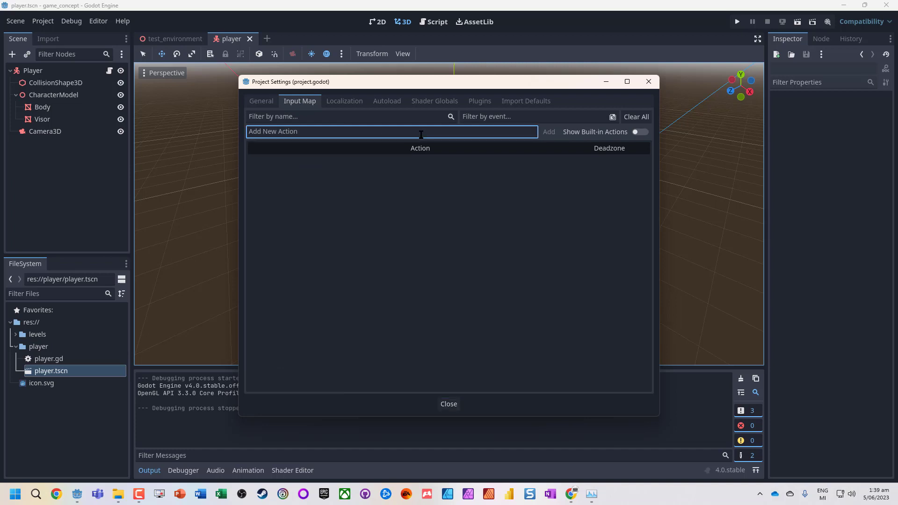
type("left")
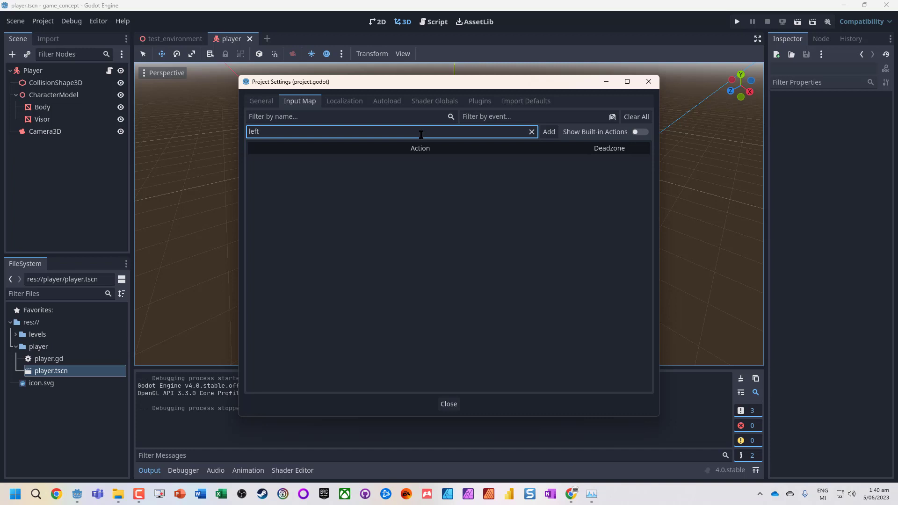
key("Return")
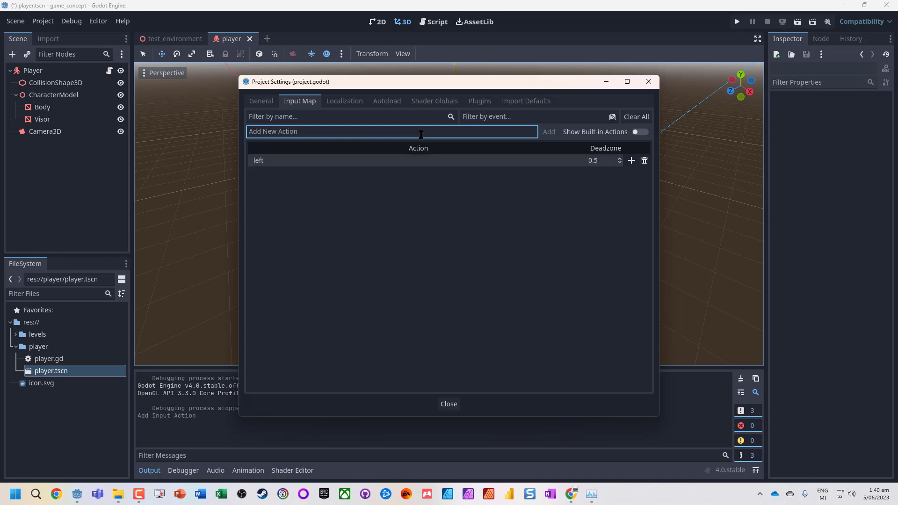
type("right")
key("Return")
type("forward")
key("Return")
type("back")
key("Return")
type("jump")
key("Return")
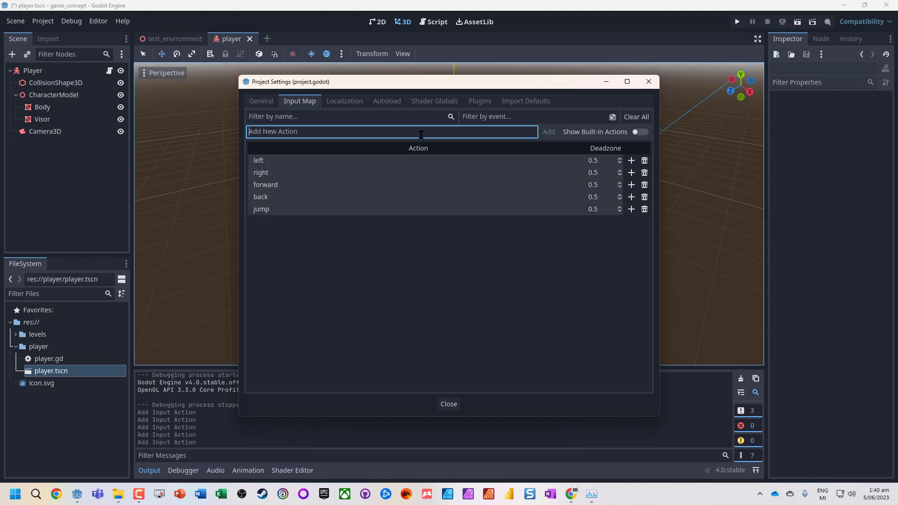
Bind physical key A to left and D to right
double_click(339, 160)
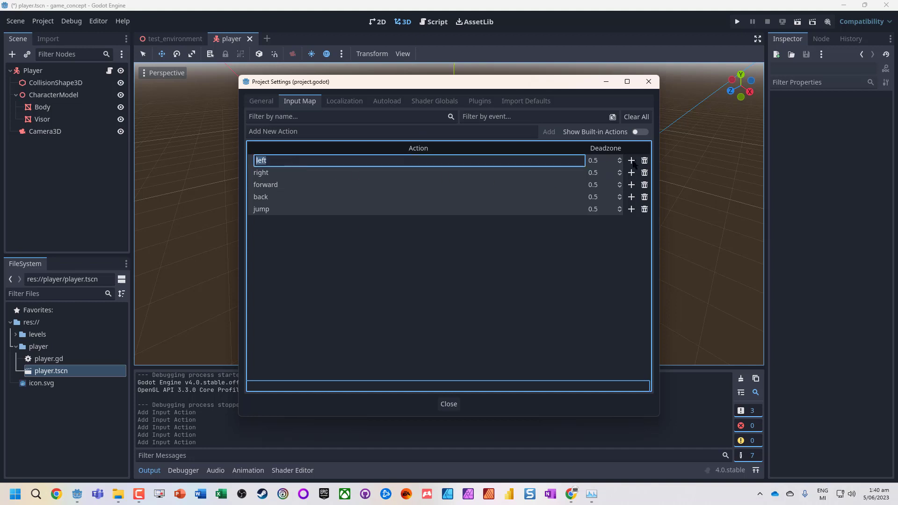
left_click(631, 160)
left_click(631, 160)
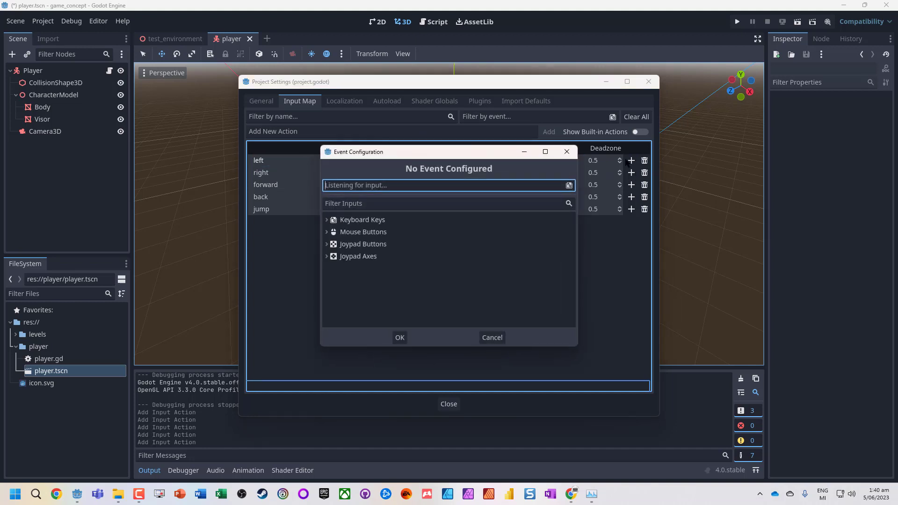
key("a")
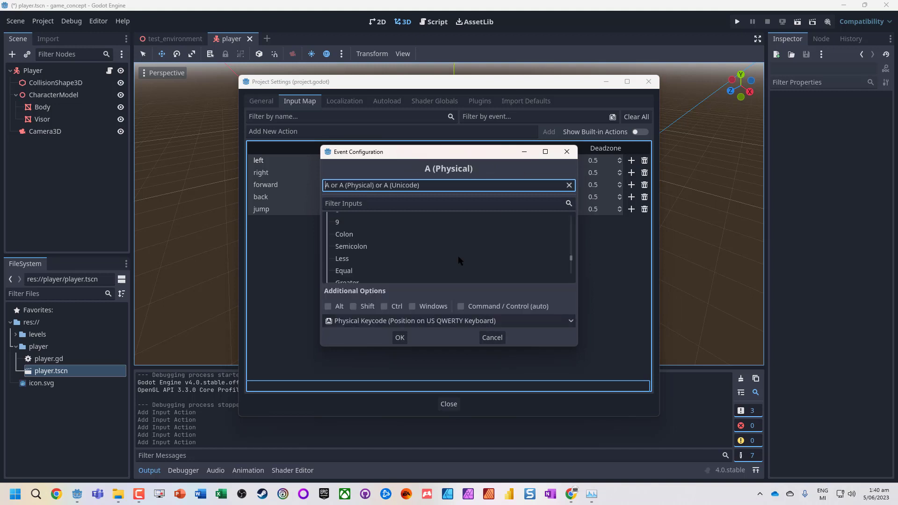
left_click(400, 337)
double_click(275, 185)
left_click(632, 184)
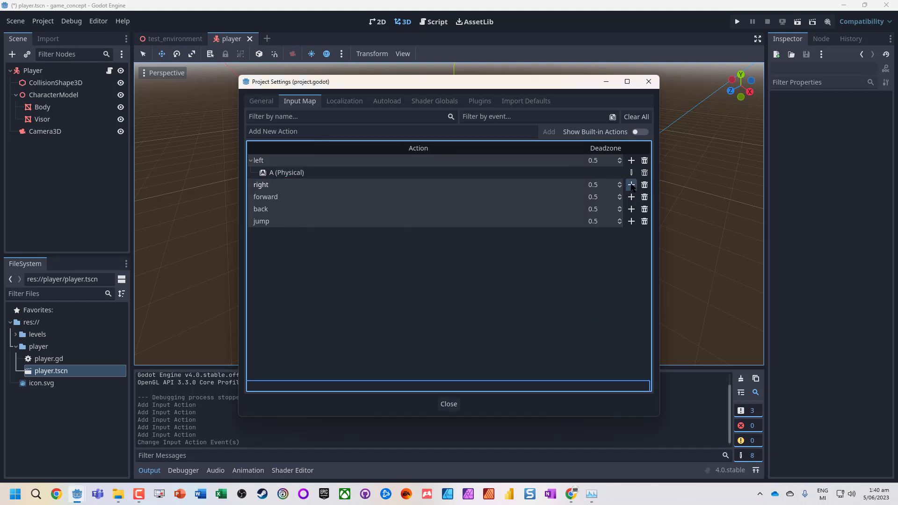
left_click(631, 184)
key("d")
left_click(397, 340)
Bind physical key W to forward and S to back
double_click(575, 209)
left_click(631, 209)
left_click(631, 209)
key("w")
left_click(399, 337)
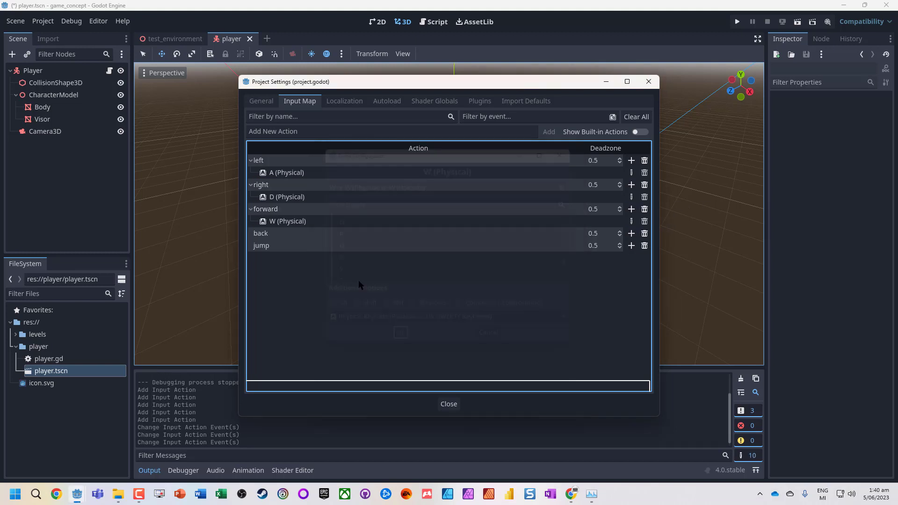
double_click(275, 233)
left_click(631, 234)
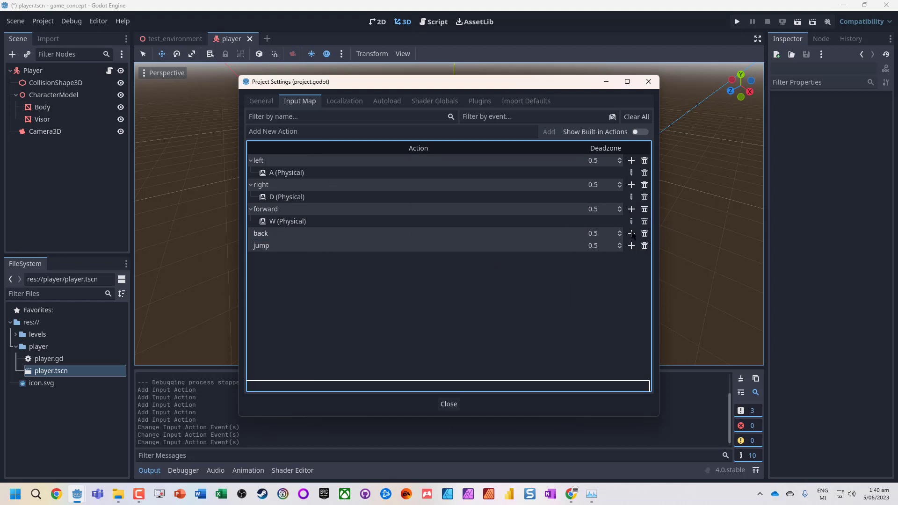
left_click(631, 233)
key("s")
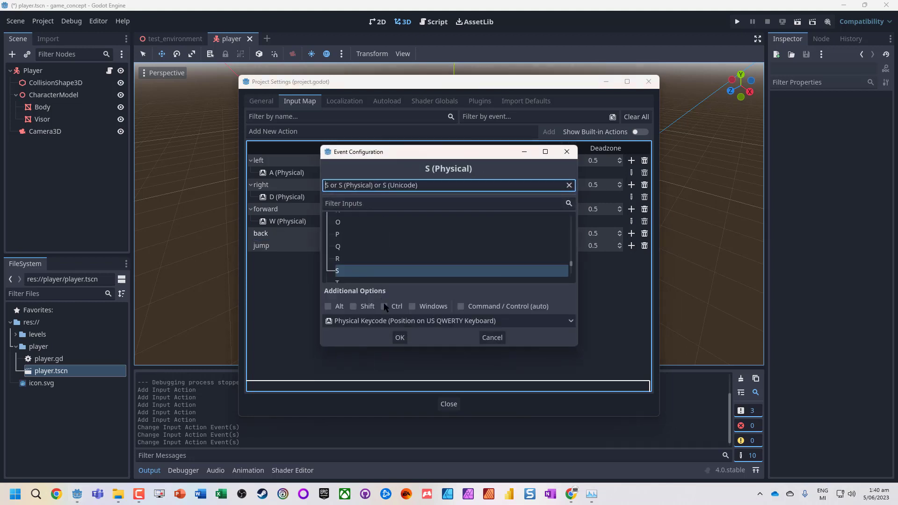
left_click(400, 338)
Bind physical Space to the jump action
double_click(291, 258)
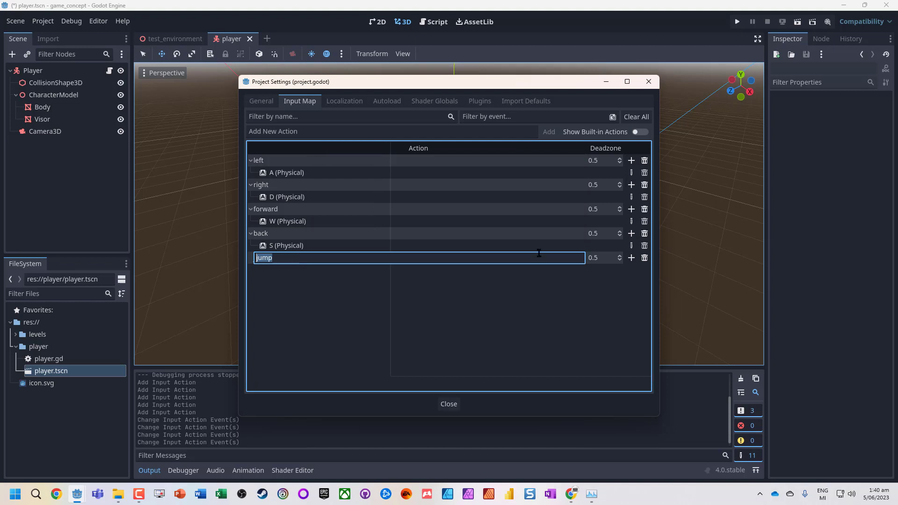
left_click(631, 258)
left_click(631, 258)
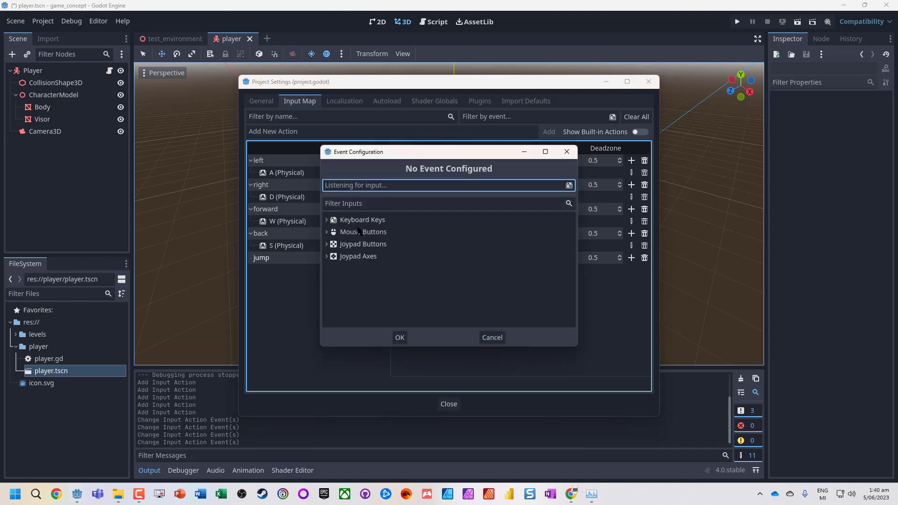
key("space")
left_click(400, 337)
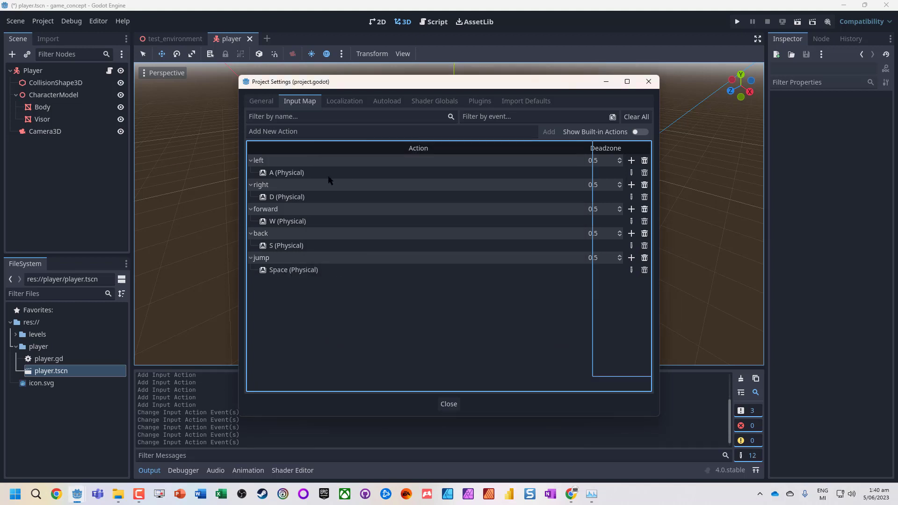
Add left-stick left and left-stick right joypad axis events to left and right
left_click(631, 161)
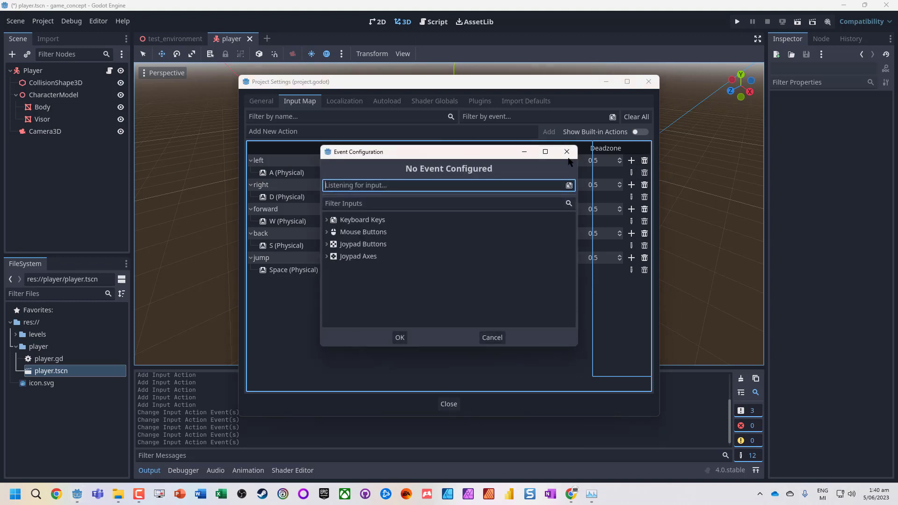
left_click(327, 257)
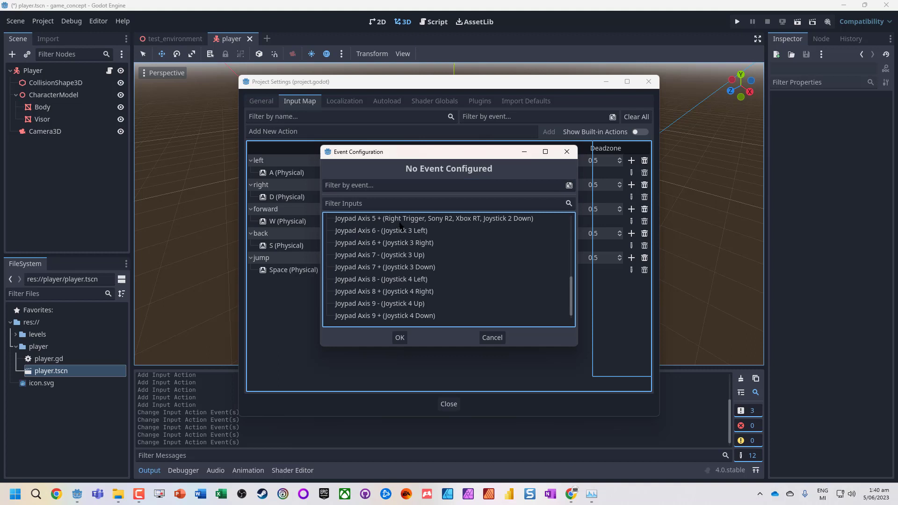
scroll(447, 257, "up", 5)
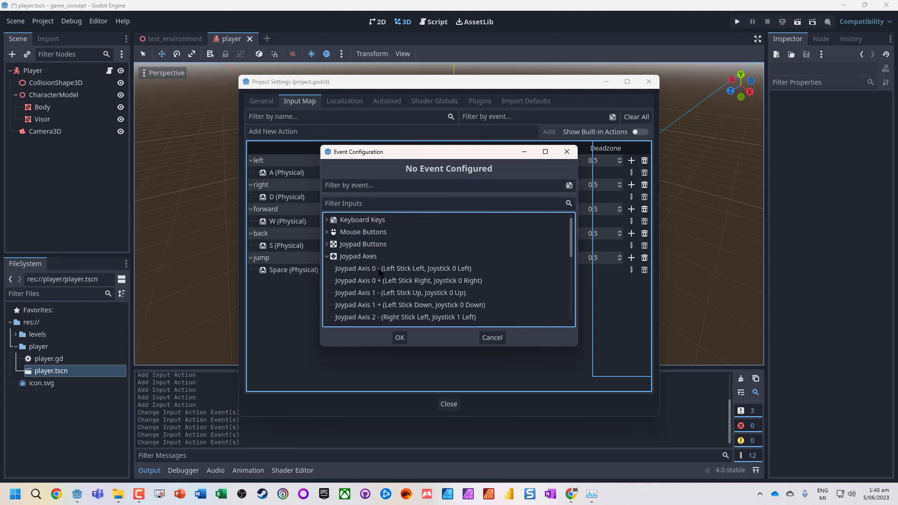
left_click(379, 270)
left_click(400, 336)
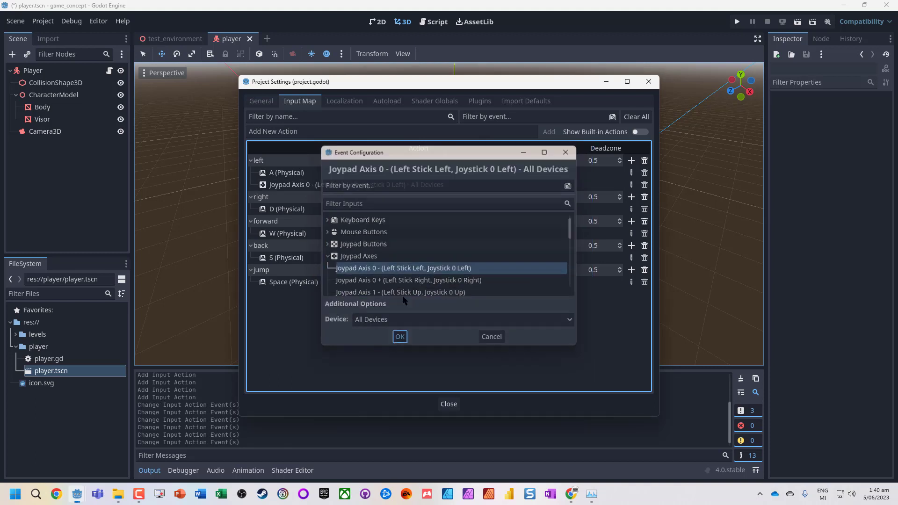
left_click(631, 197)
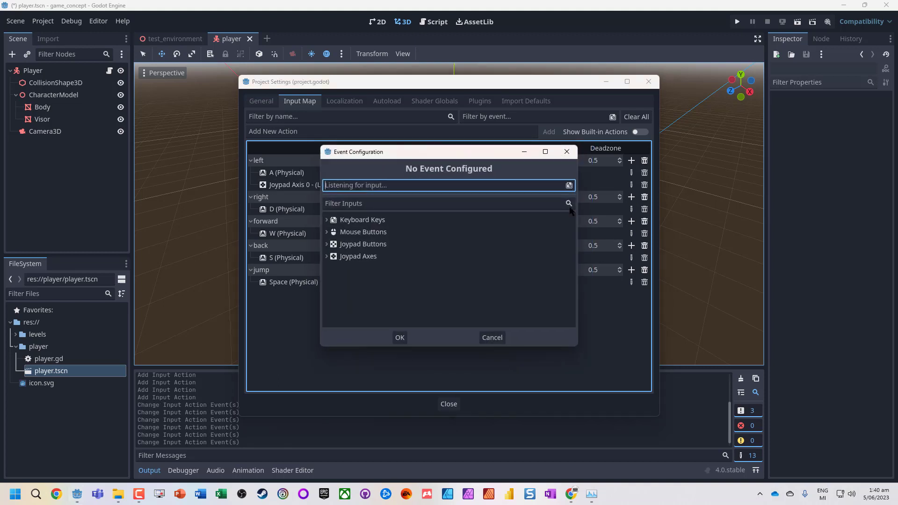
left_click(327, 256)
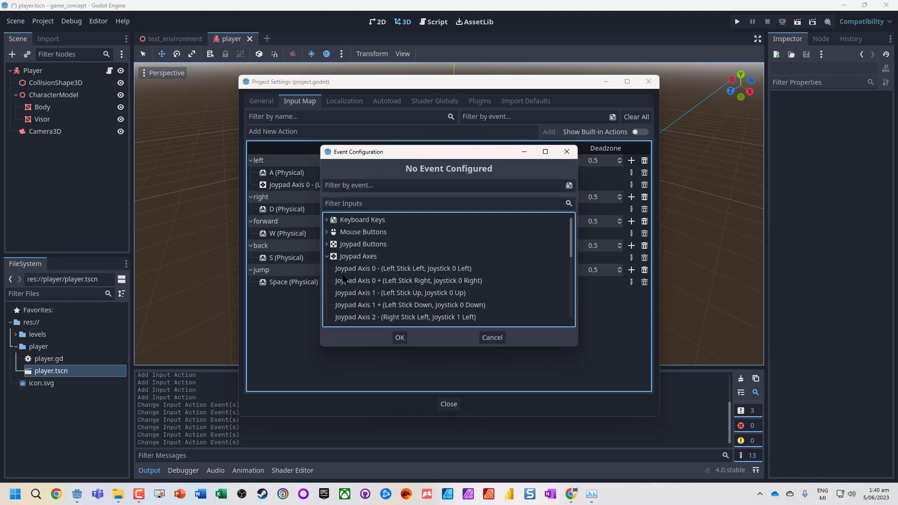
left_click(400, 281)
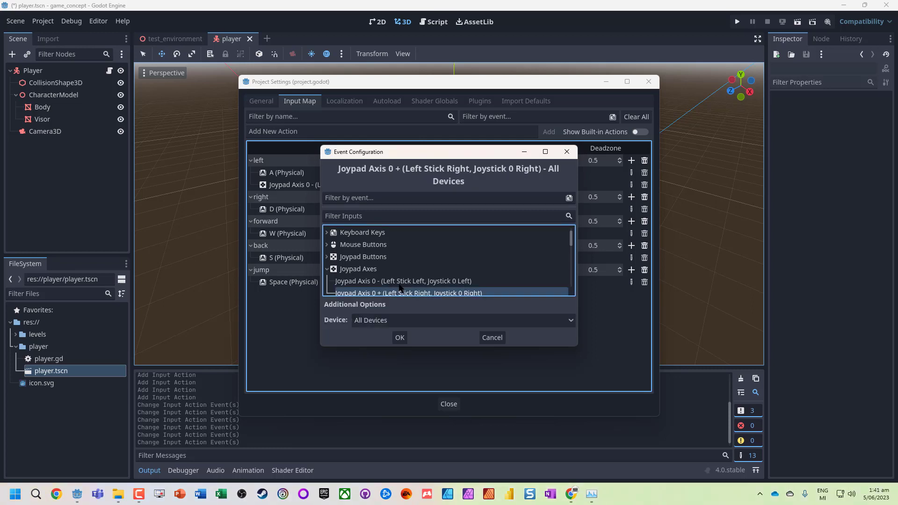
left_click(400, 337)
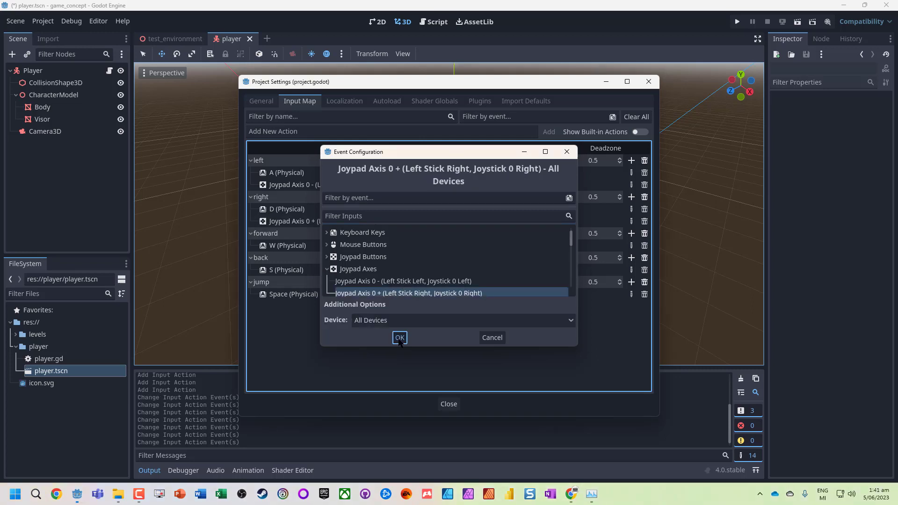
Add left-stick up to forward and left-stick down to back as joypad axis events
left_click(291, 246)
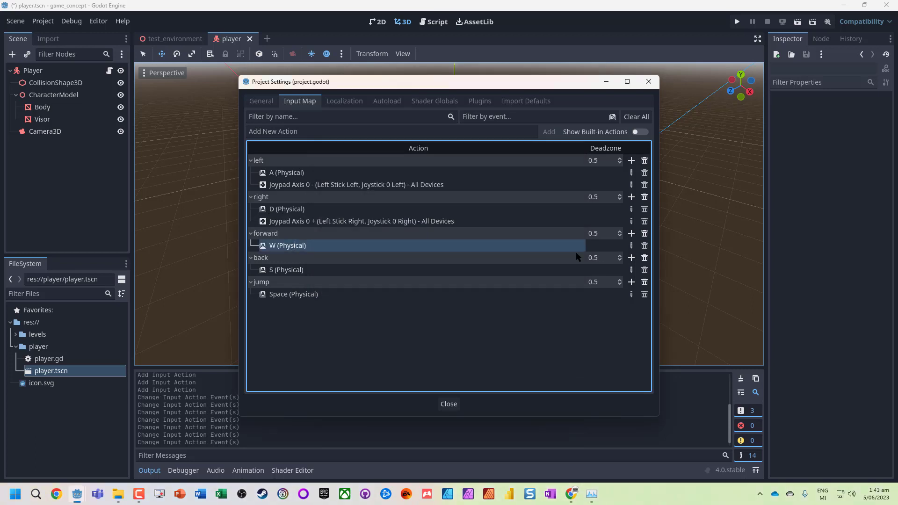
left_click(631, 234)
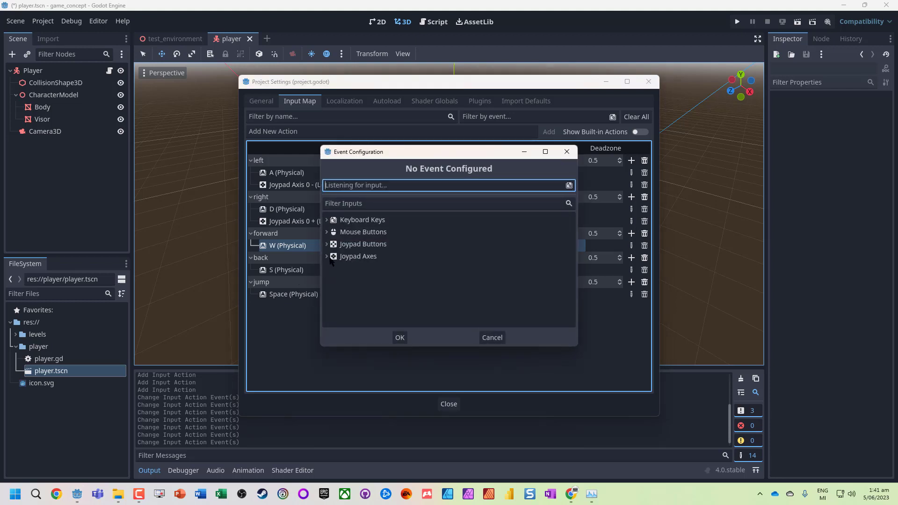
scroll(379, 308, "down", 2)
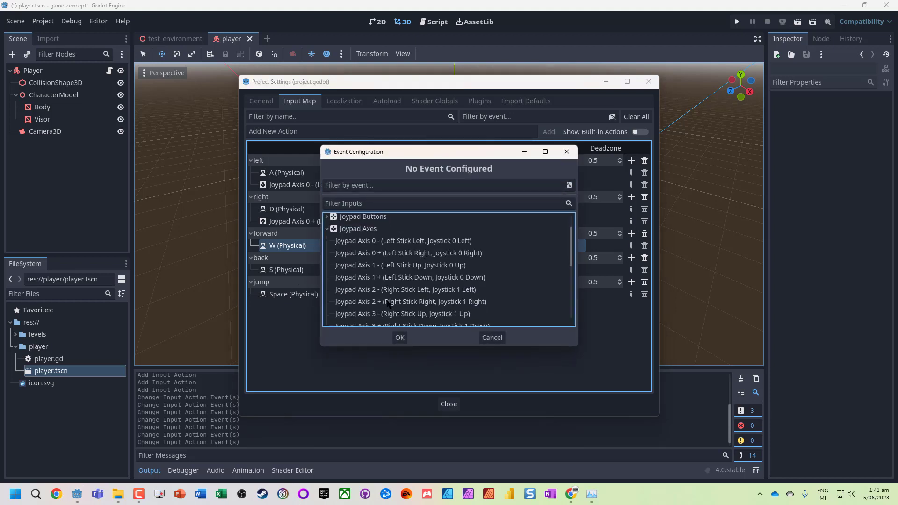
left_click(358, 266)
left_click(400, 337)
left_click(280, 282)
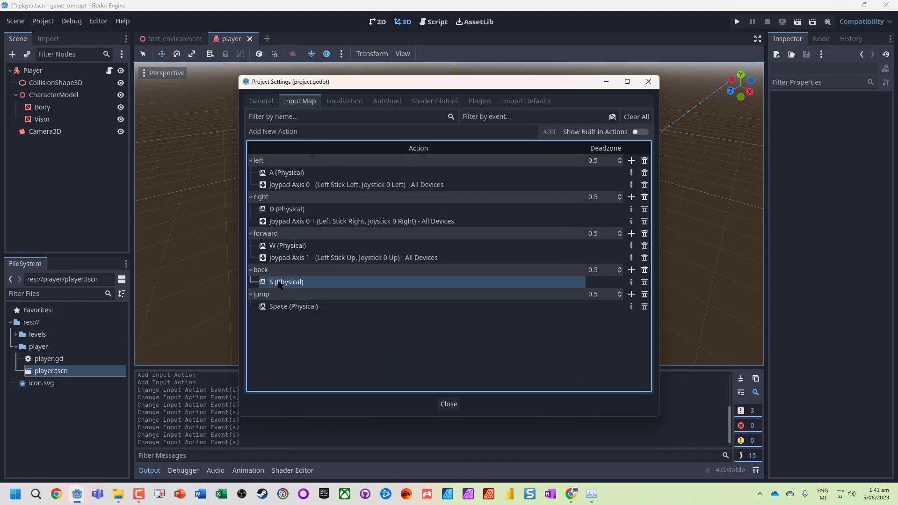
left_click(632, 271)
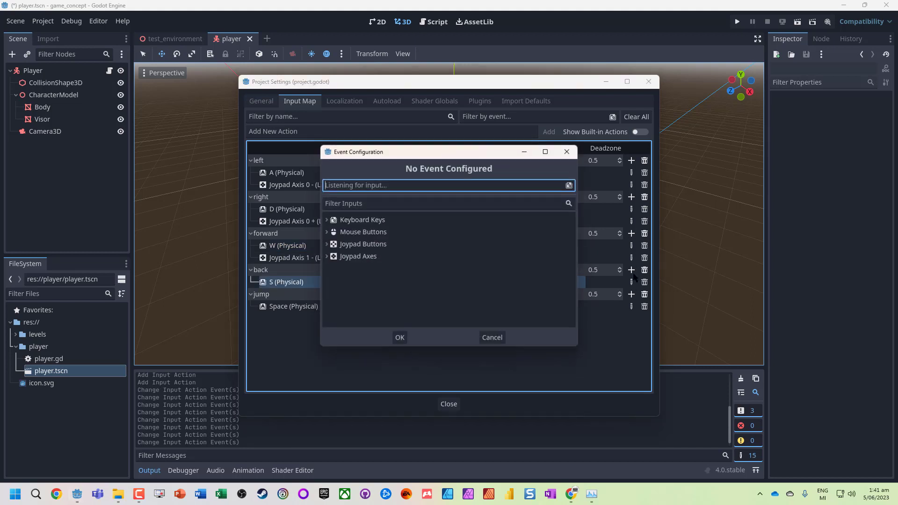
left_click(329, 256)
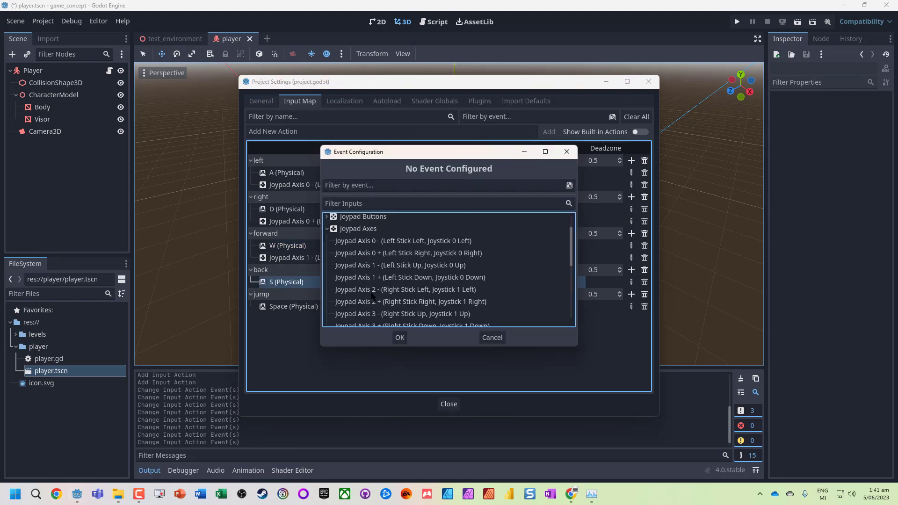
left_click(374, 279)
left_click(400, 338)
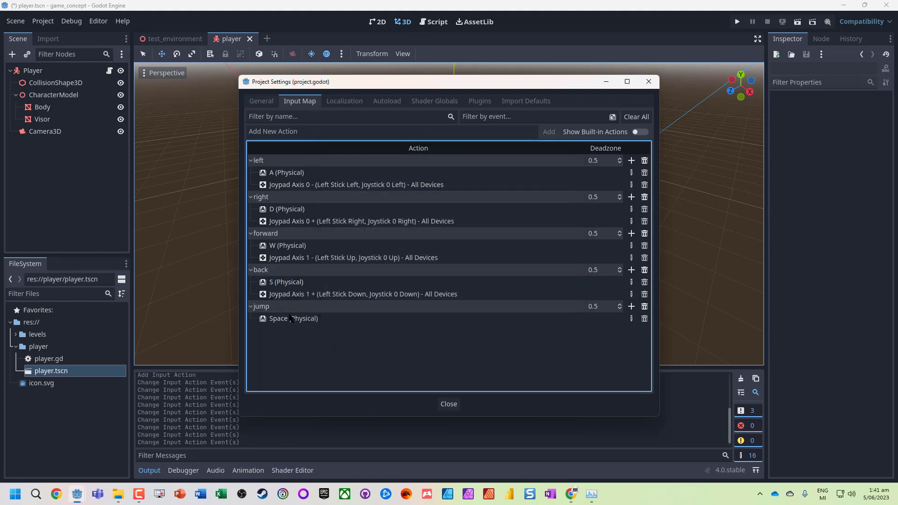
Add Joypad Button 0 as a second event for jump
left_click(292, 319)
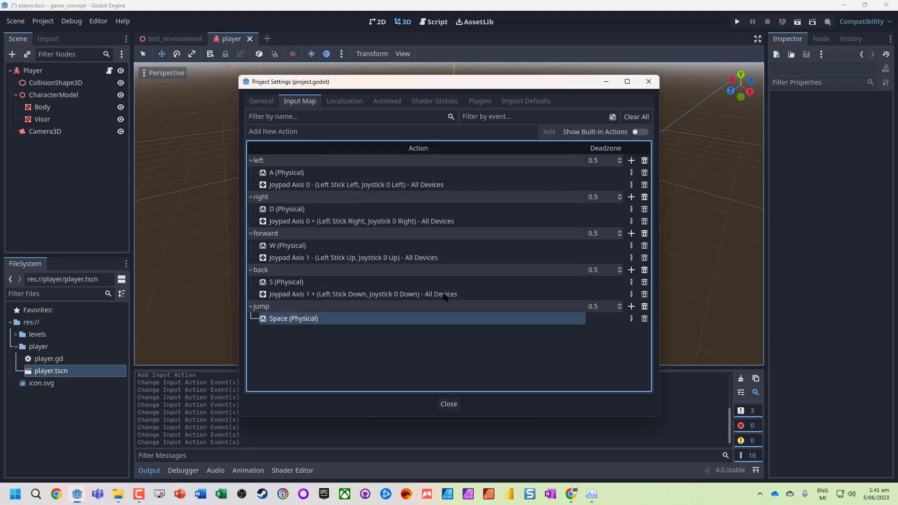
left_click(632, 307)
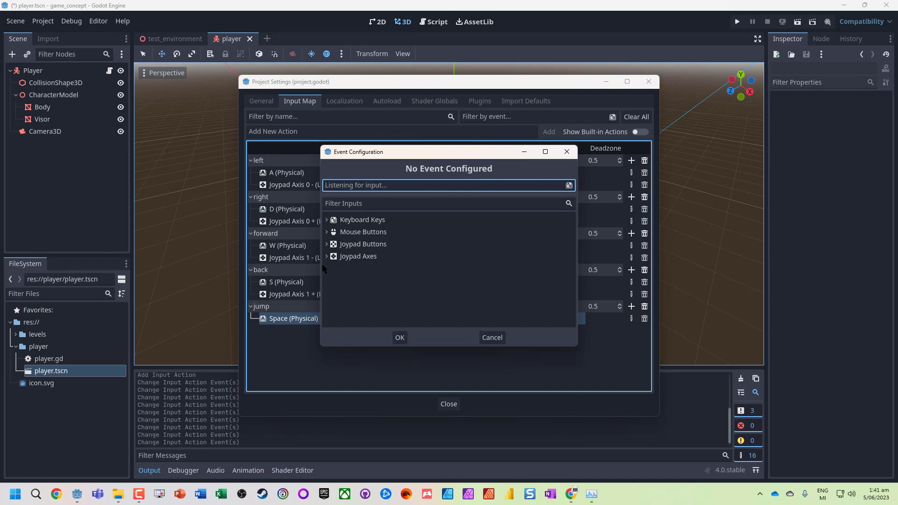
left_click(328, 257)
scroll(441, 267, "down", 1)
scroll(440, 267, "up", 2)
left_click(329, 232)
scroll(414, 271, "down", 1)
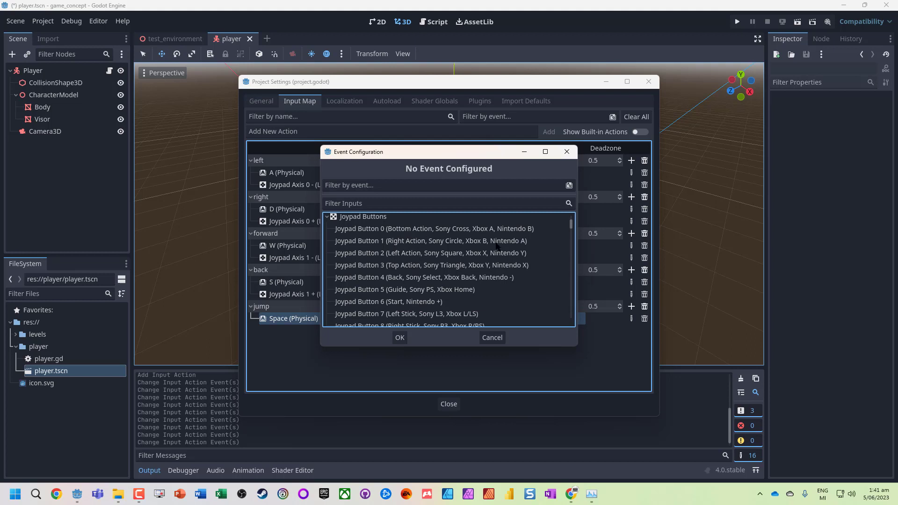
left_click(347, 230)
left_click(400, 340)
Close Project Settings, save and test-run the game with F5, then stop it
left_click(450, 404)
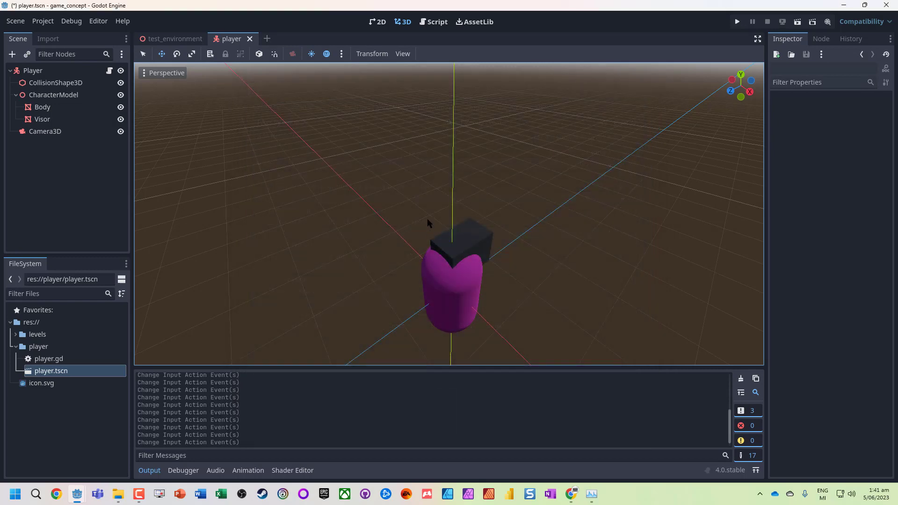
key("F5")
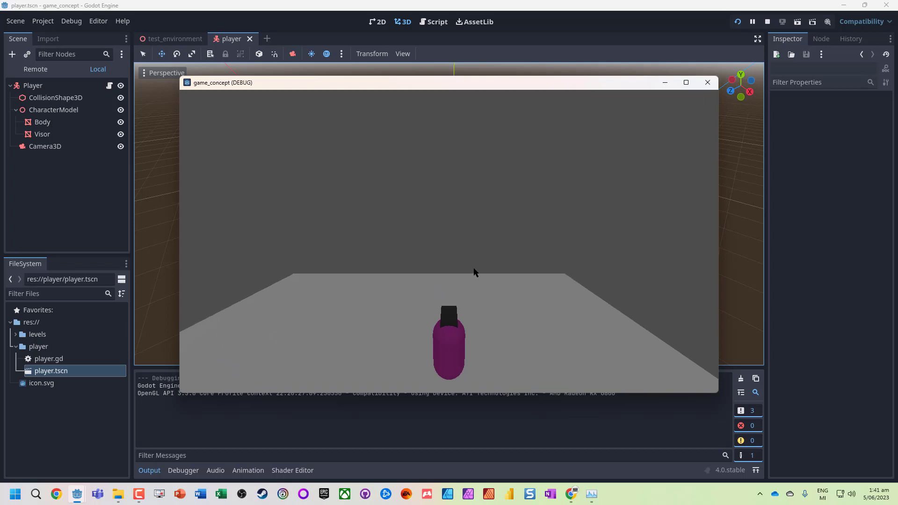
left_click(707, 82)
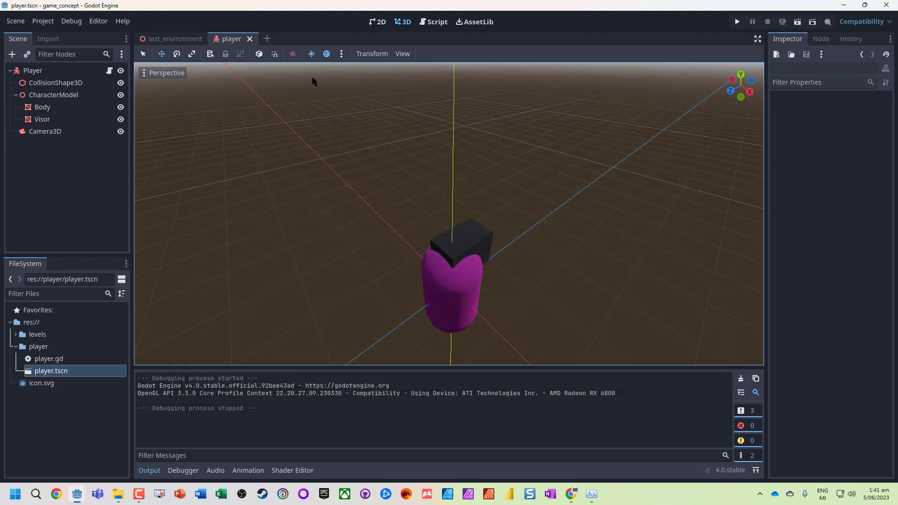
In player.gd, comment out the original input_dir line and paste a working copy below it
left_click(434, 22)
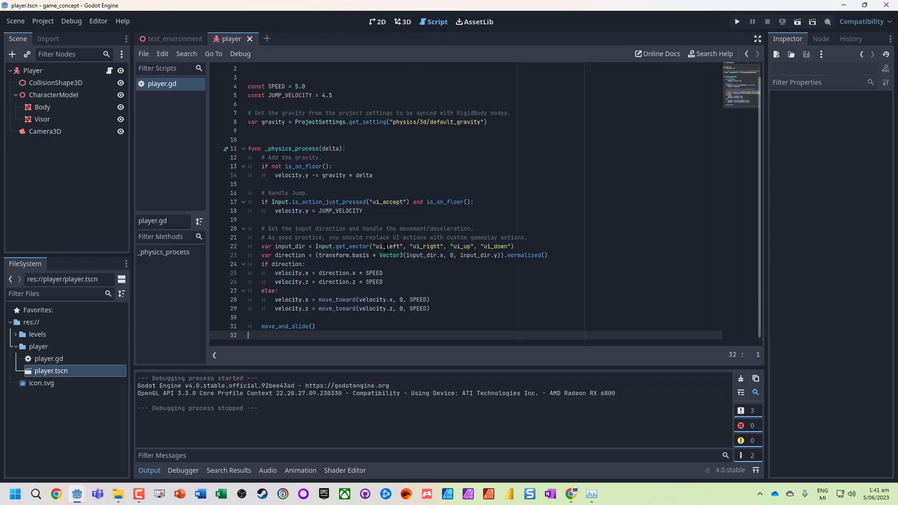
left_click(387, 248)
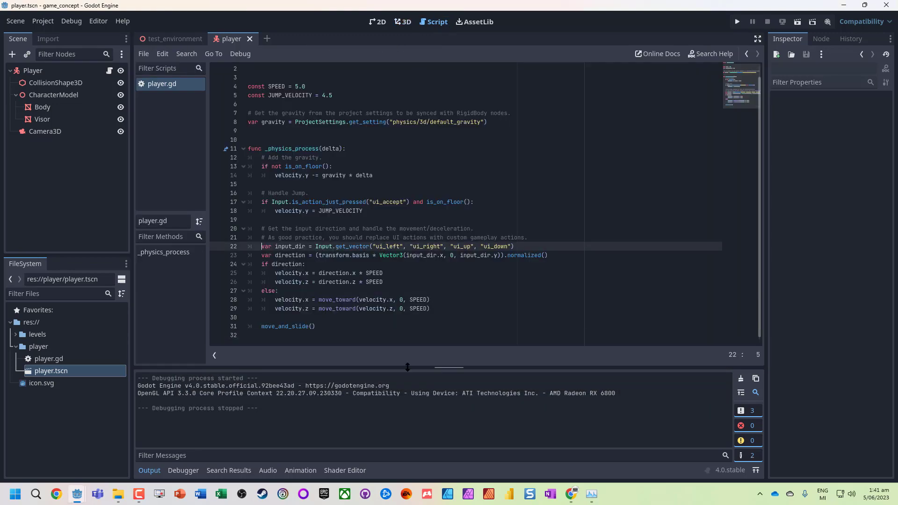
key("shift+End")
key("ctrl+c")
key("Home")
type("#")
key("End")
key("Return")
key("ctrl+v")
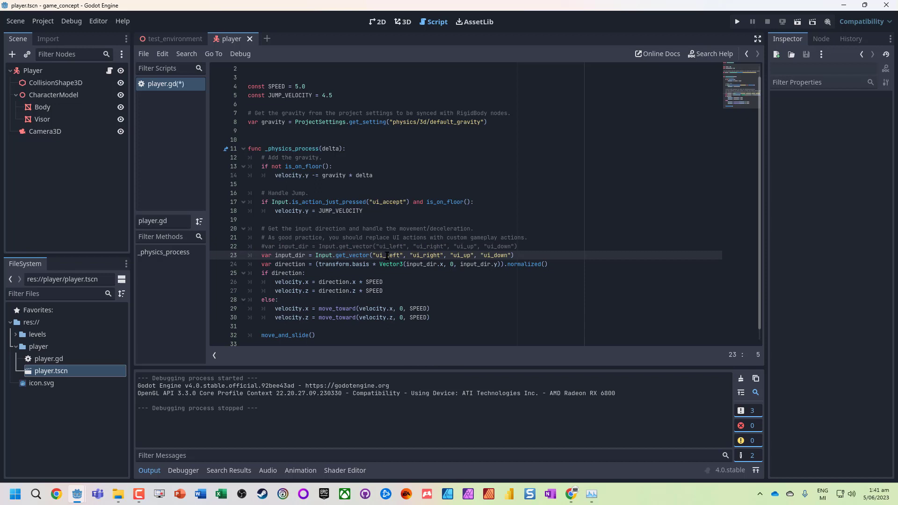
Change the get_vector actions to left, right, forward and back
double_click(388, 255)
type("l")
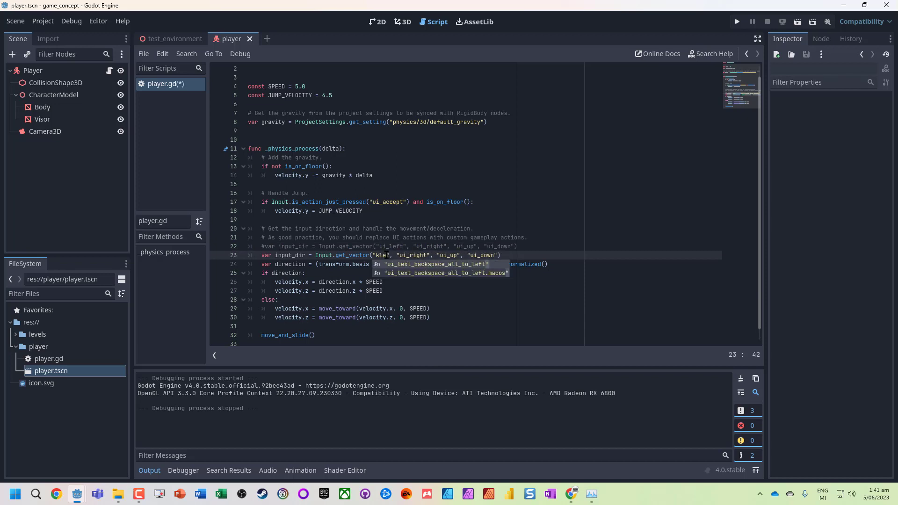
type("eft")
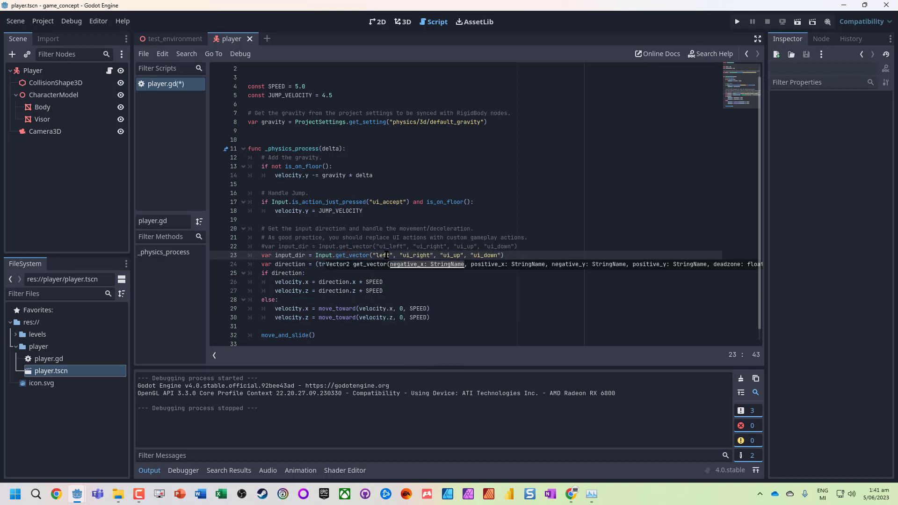
key("BackSpace")
key("Delete")
key("Delete")
key("shift+Right")
key("shift+Right")
key("shift+Right")
key("shift+Right")
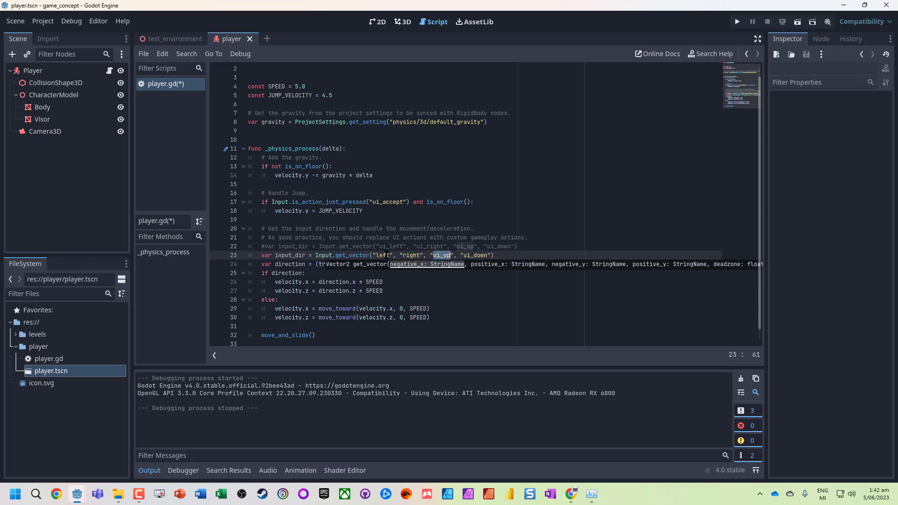
left_click(43, 21)
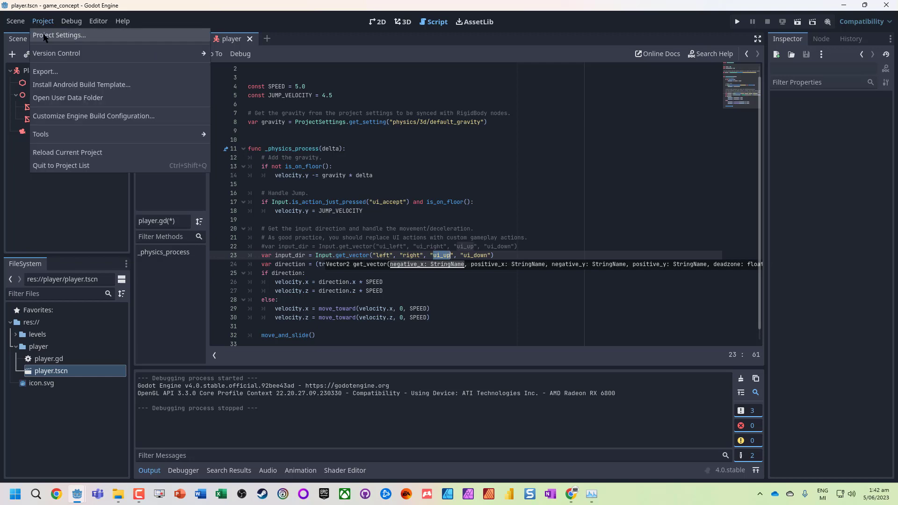
left_click(52, 34)
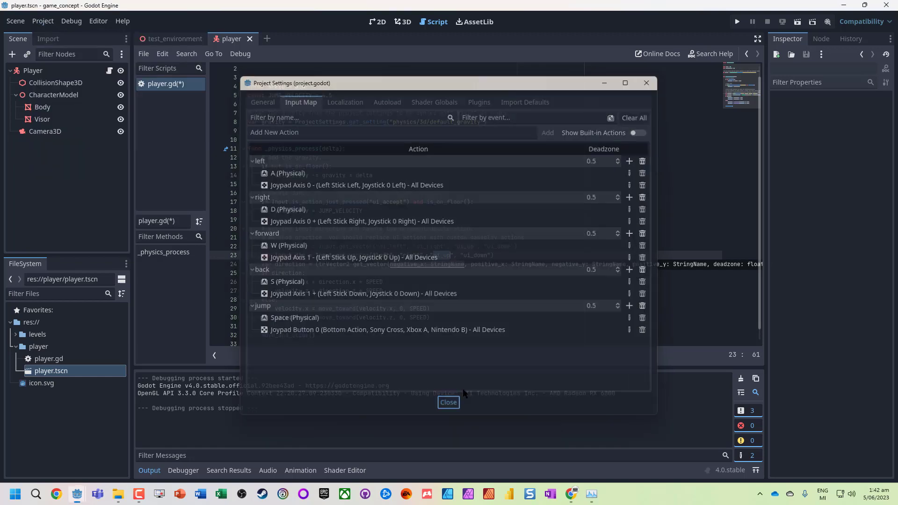
left_click(447, 404)
type("forward")
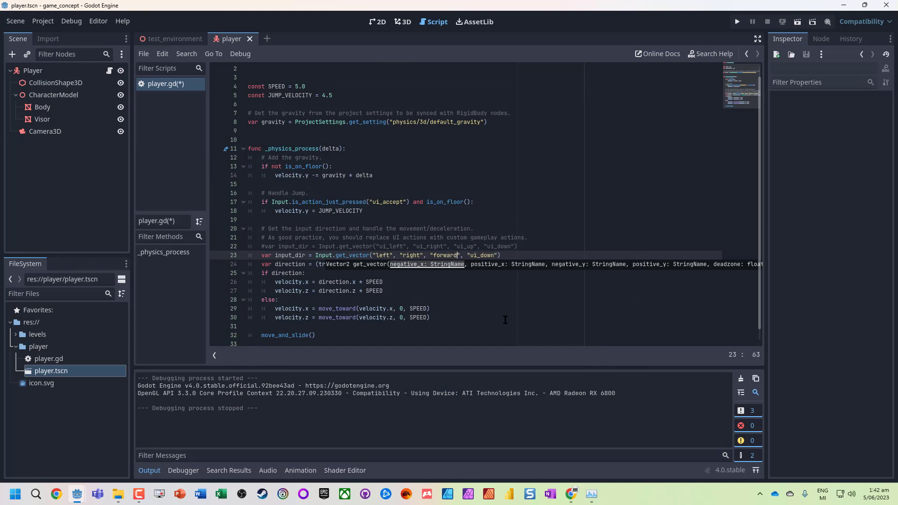
double_click(486, 255)
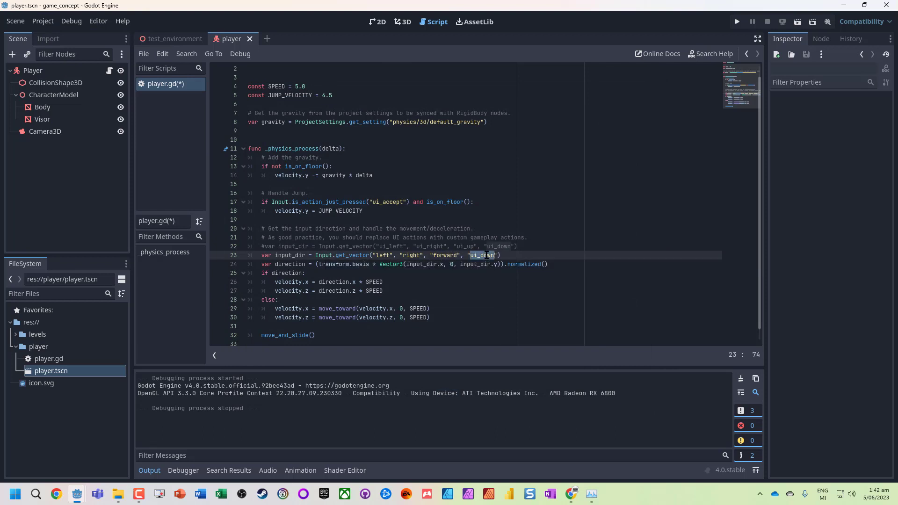
type("back")
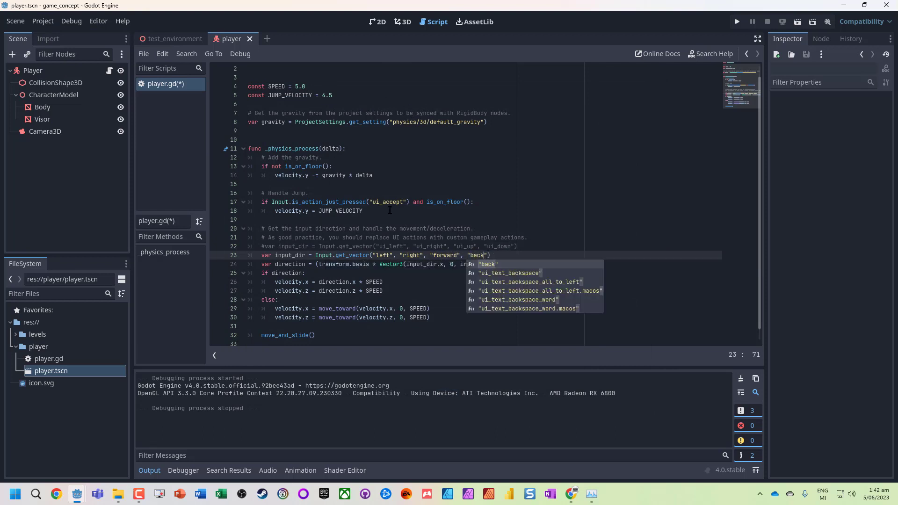
Replace ui_accept with jump in the jump check
double_click(387, 202)
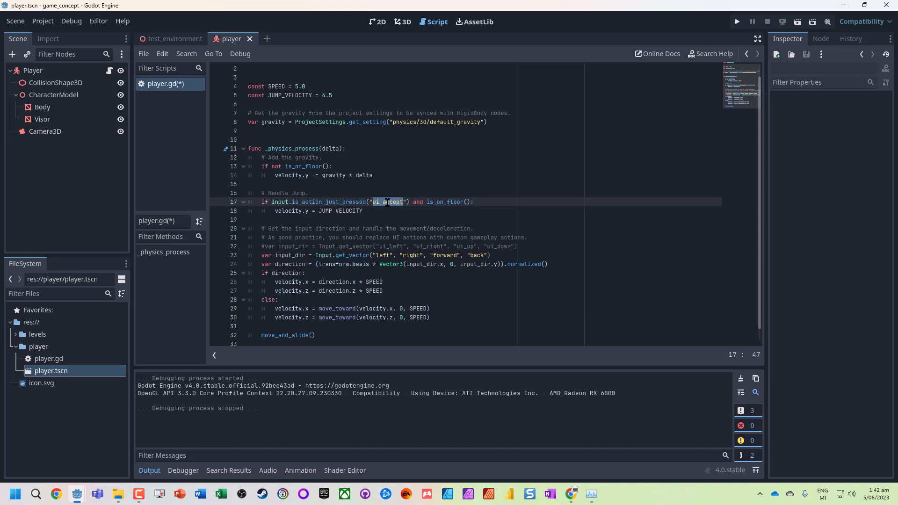
type("jump")
left_click(359, 247)
key("ctrl+s")
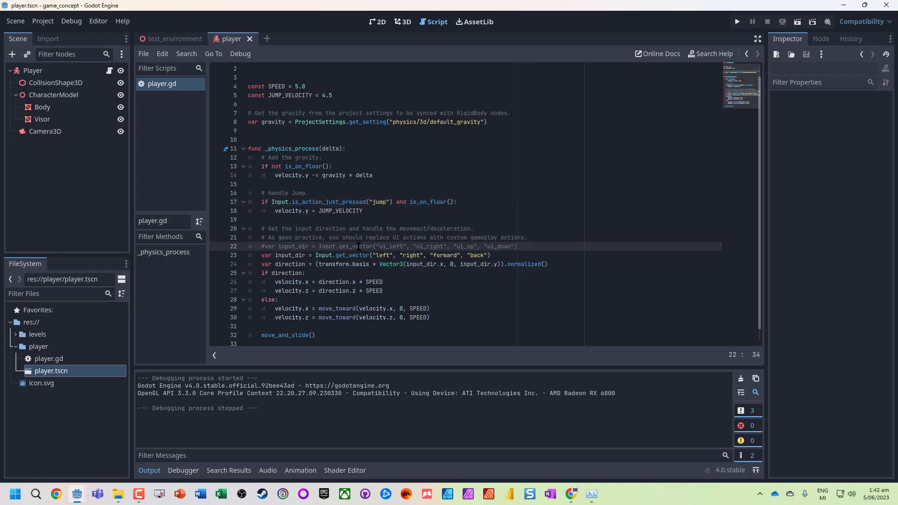
key("F5")
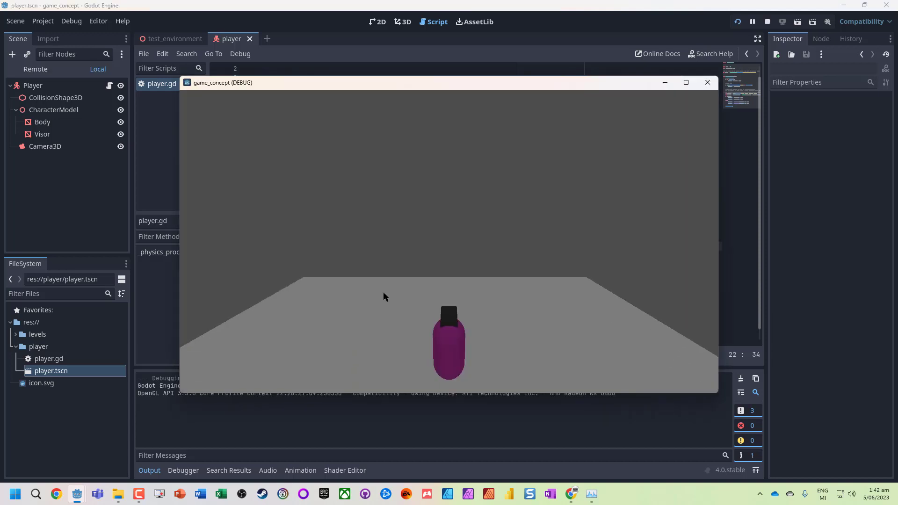
key("d")
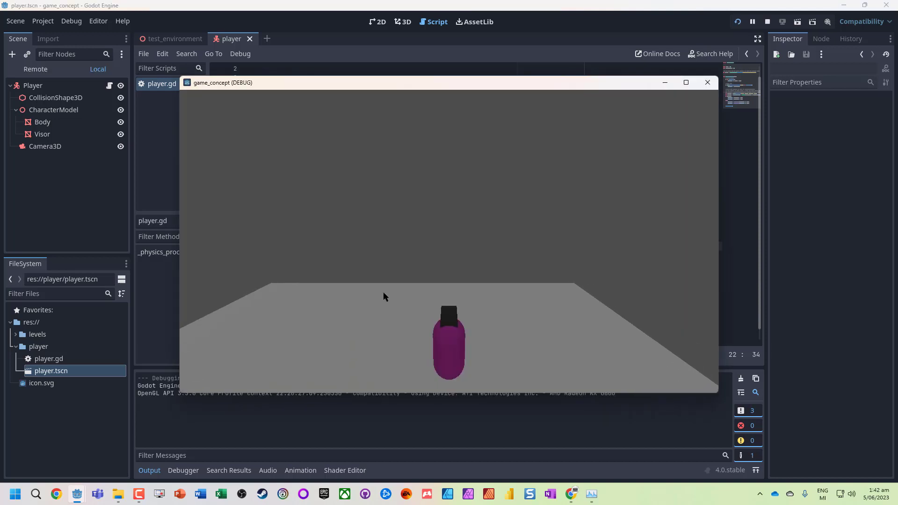
key("a")
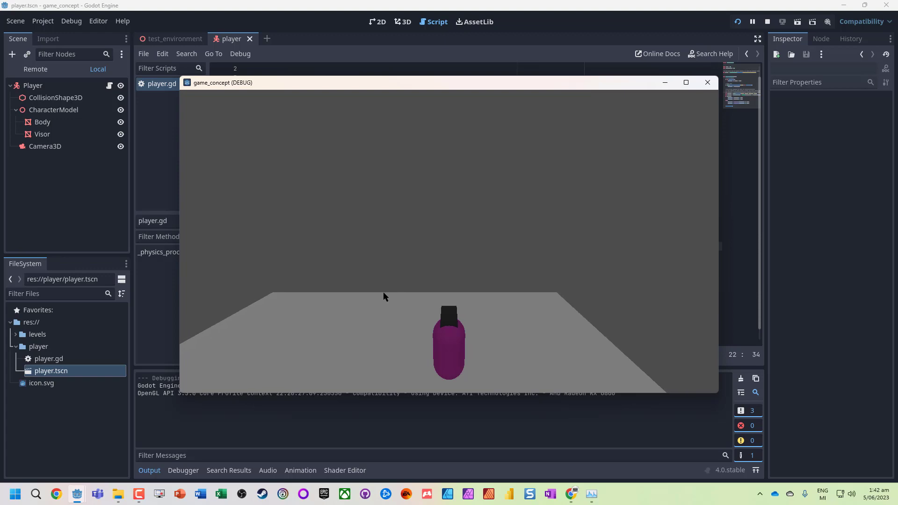
left_click(707, 83)
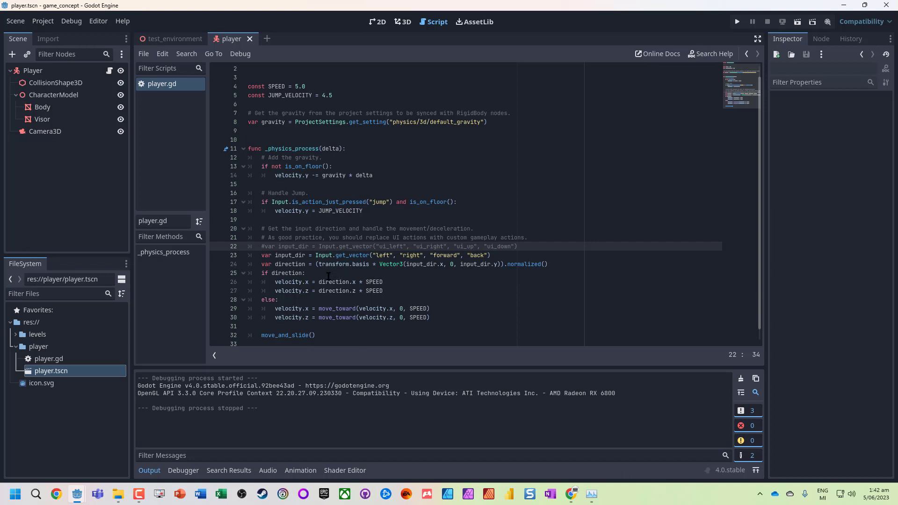
left_click_drag(379, 255, 416, 255)
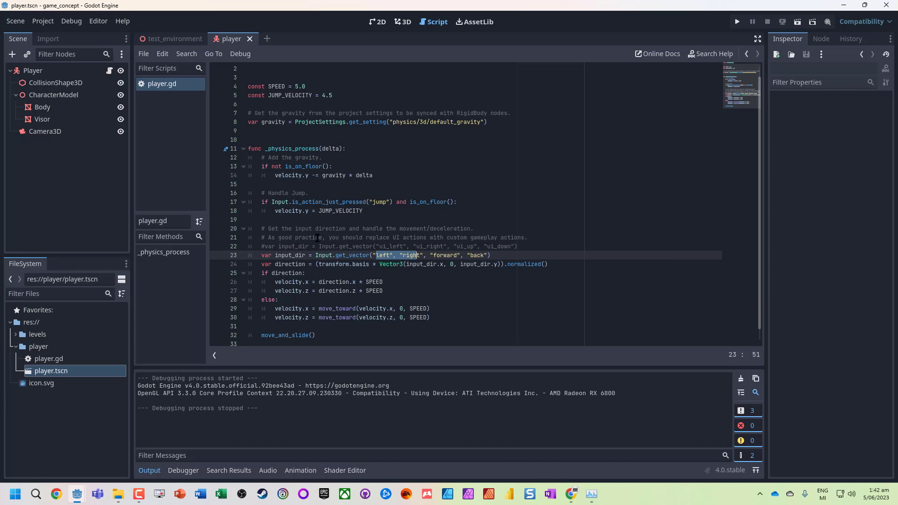